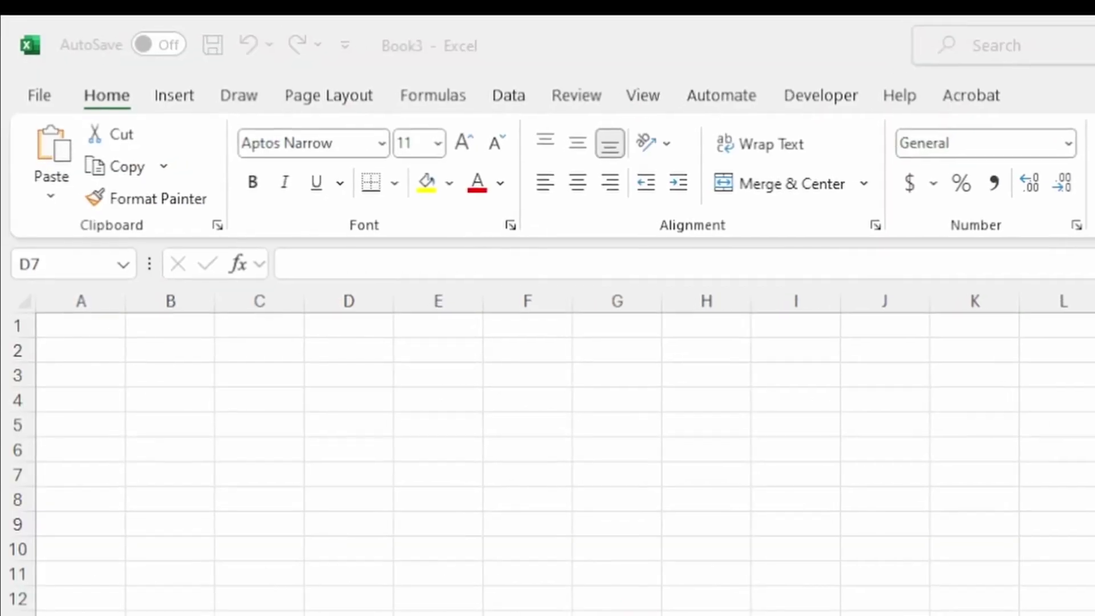
# - Try starting =PY Python formulas in cells E7 and E8, cancelling both entries
pyautogui.click(433, 484)
pyautogui.write('=py')
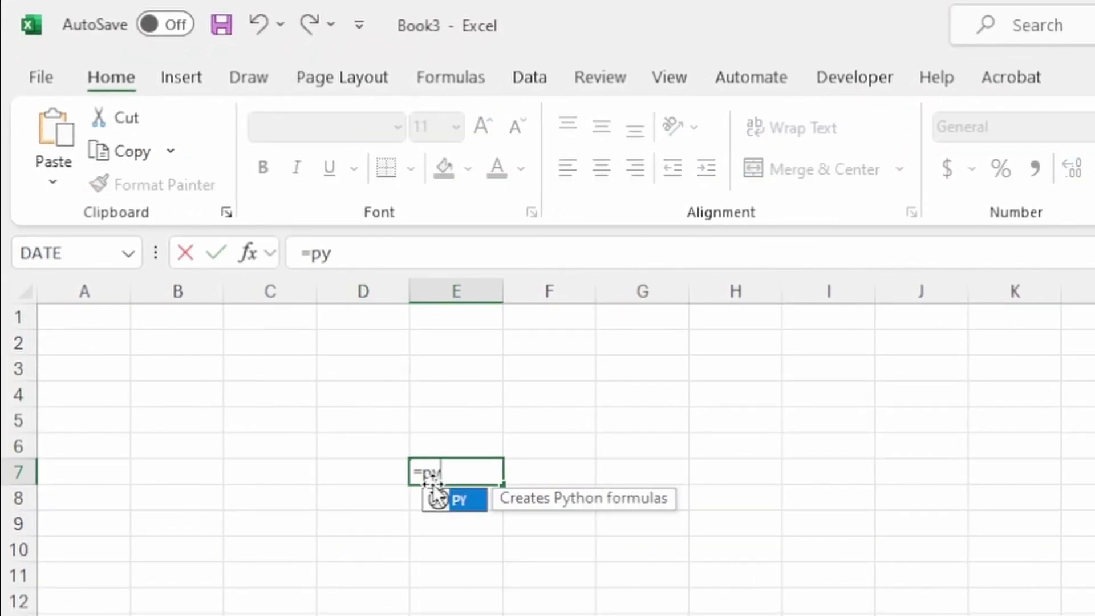
pyautogui.press('Tab')
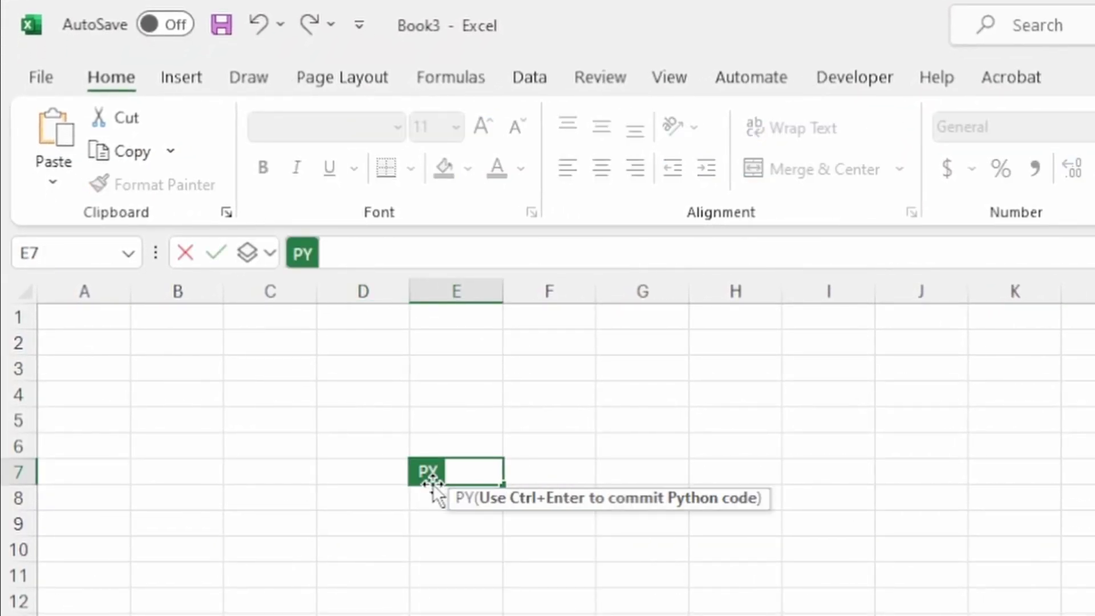
pyautogui.press('Escape')
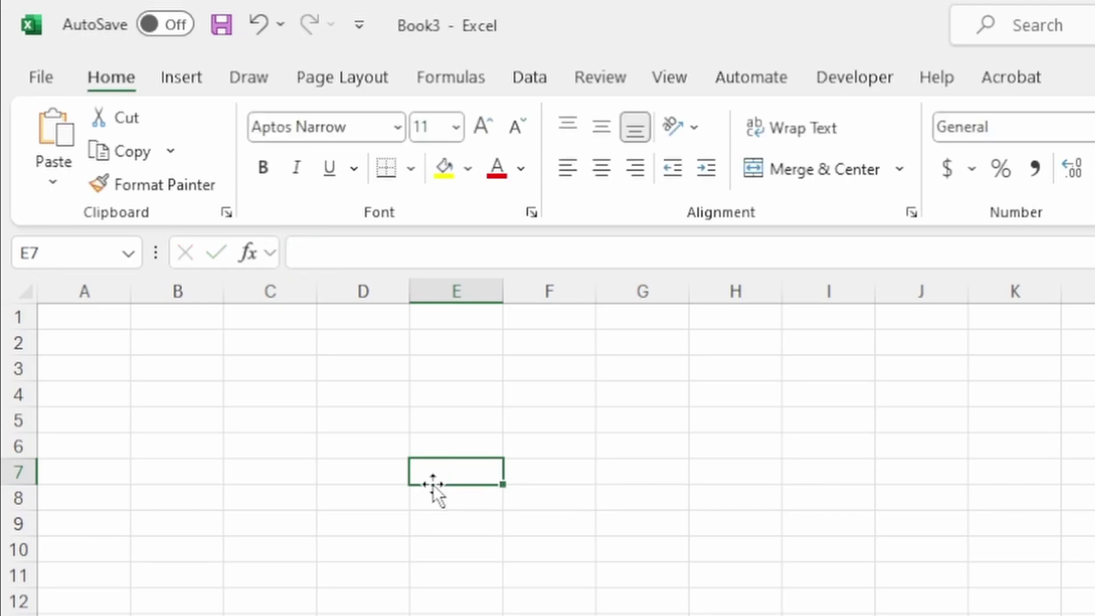
pyautogui.click(474, 505)
pyautogui.write('=py')
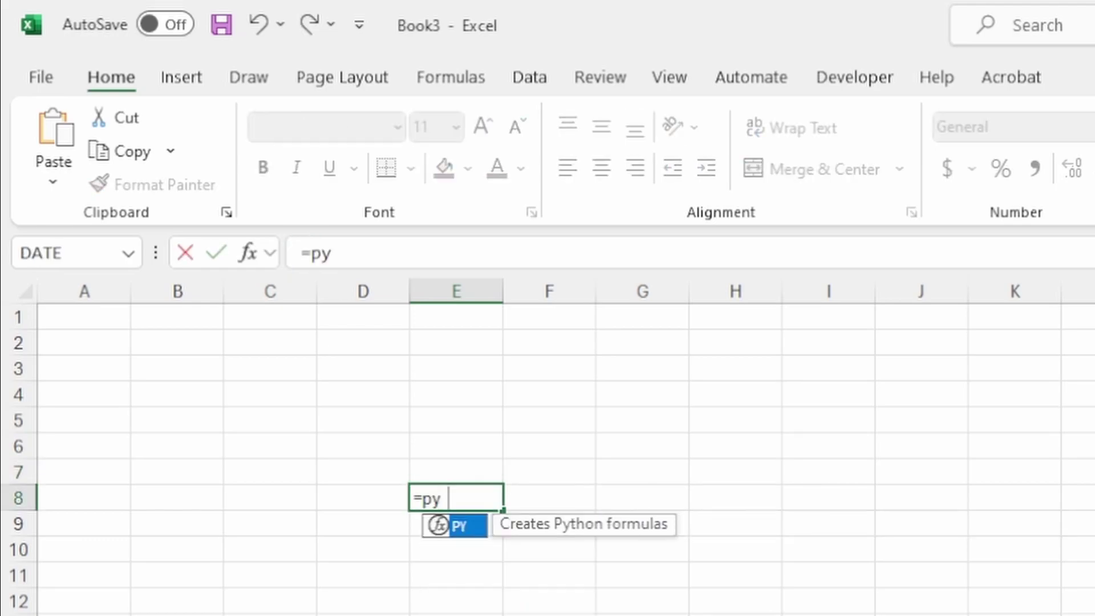
pyautogui.press('Tab')
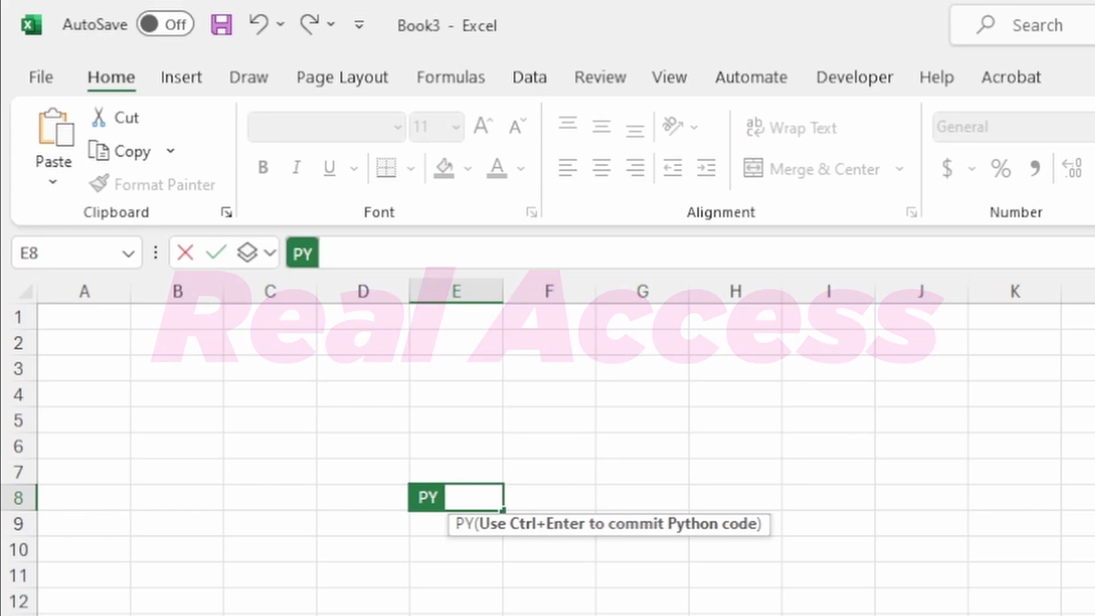
pyautogui.press('Escape')
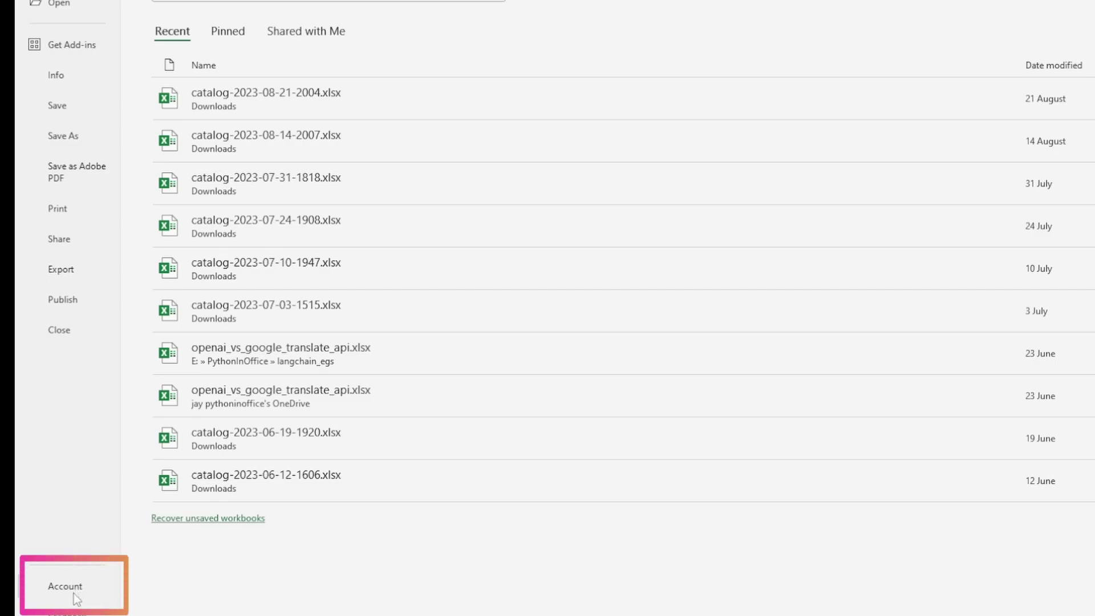
# - On the Account page, check the Microsoft 365 Insider channel, keep Beta Channel, and close the dialog
pyautogui.click(74, 595)
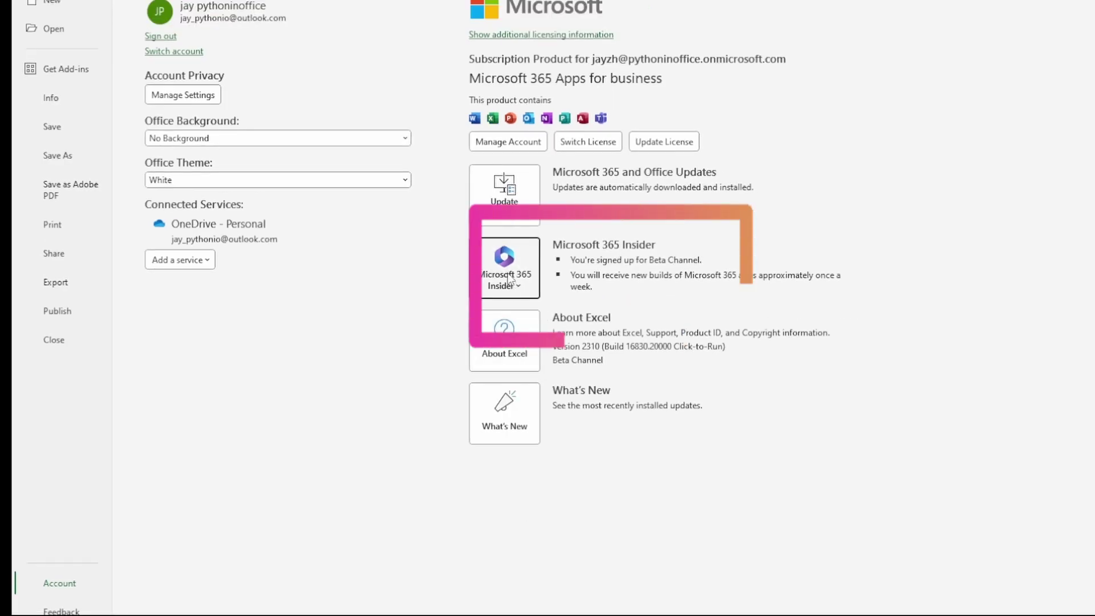
pyautogui.click(506, 274)
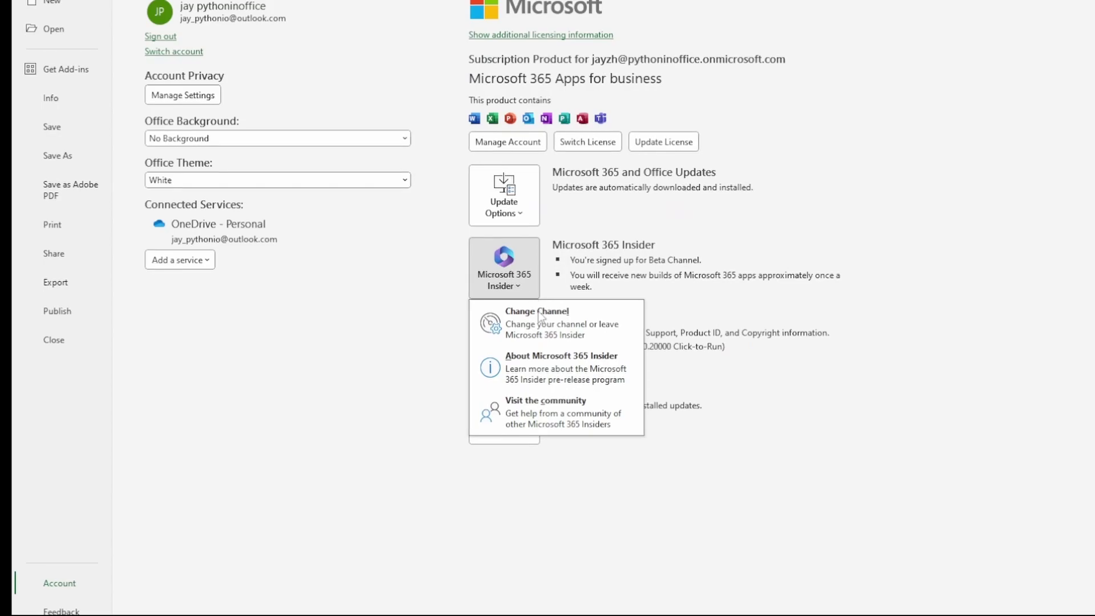
pyautogui.click(542, 321)
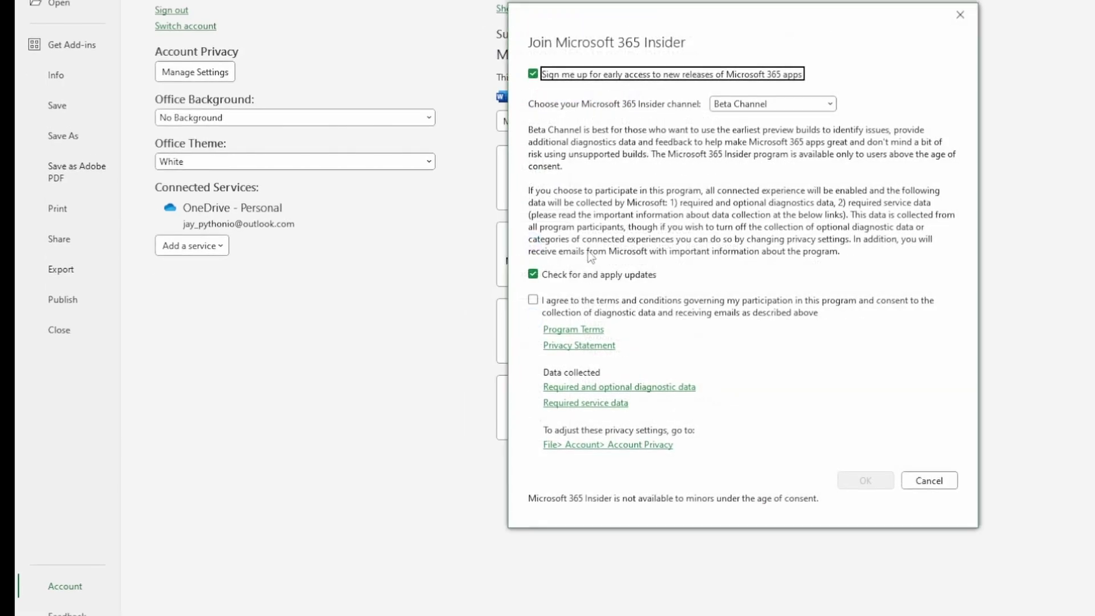
pyautogui.click(803, 109)
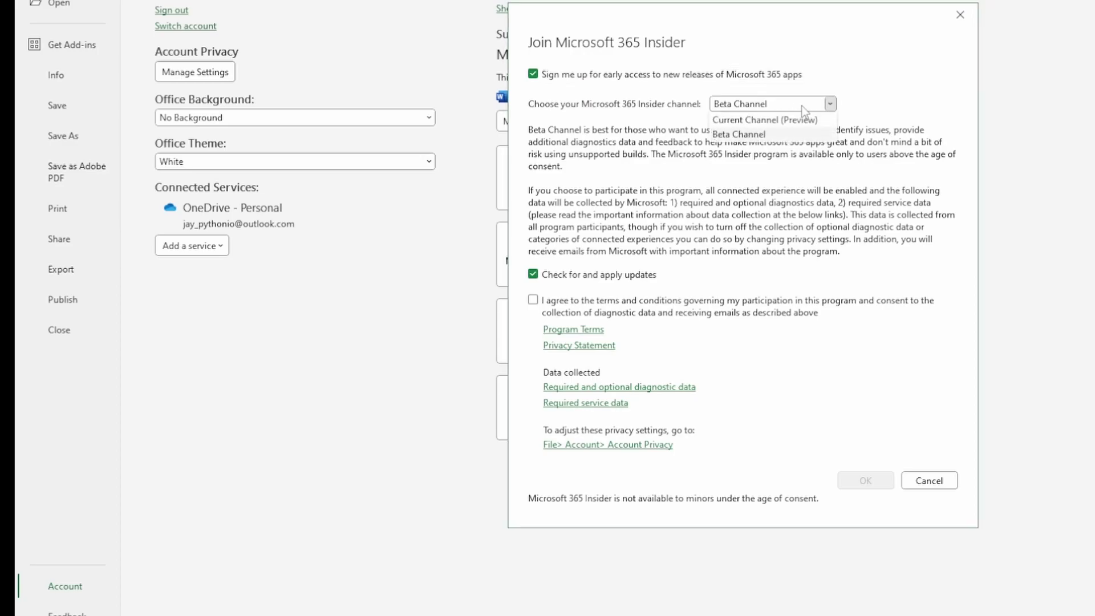
pyautogui.click(933, 89)
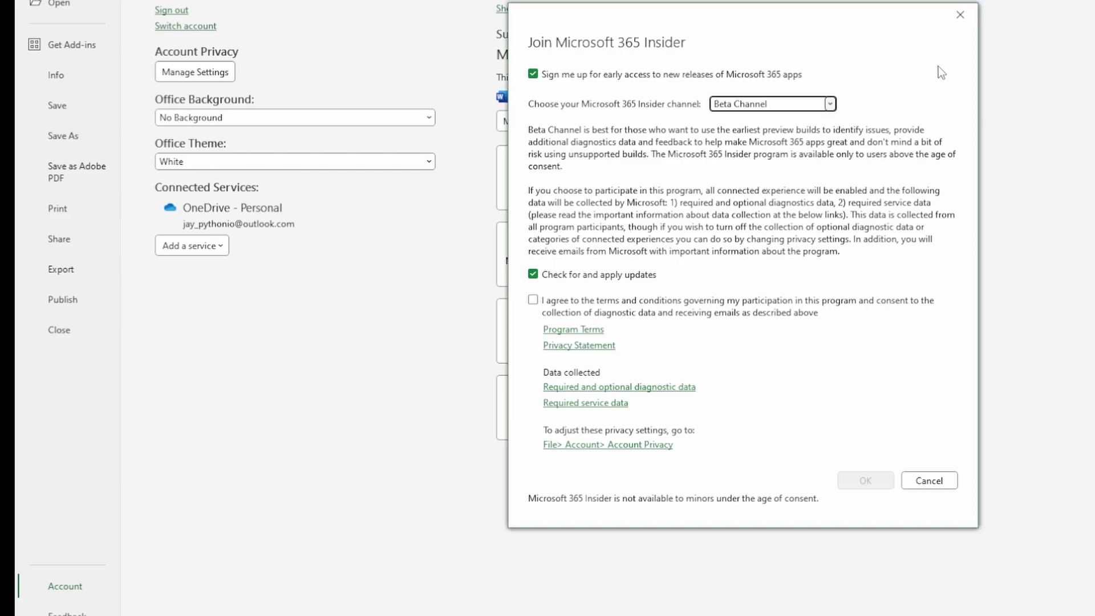
pyautogui.click(960, 14)
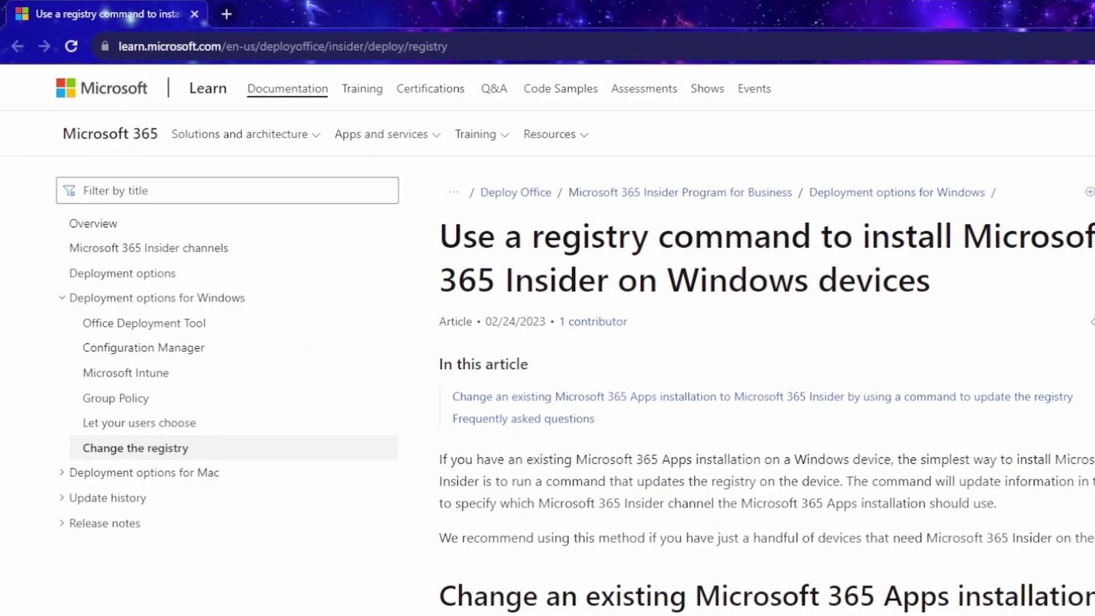
# - Scroll the registry article down and select the BetaChannel reg add command
pyautogui.scroll(-5, 765, 400)
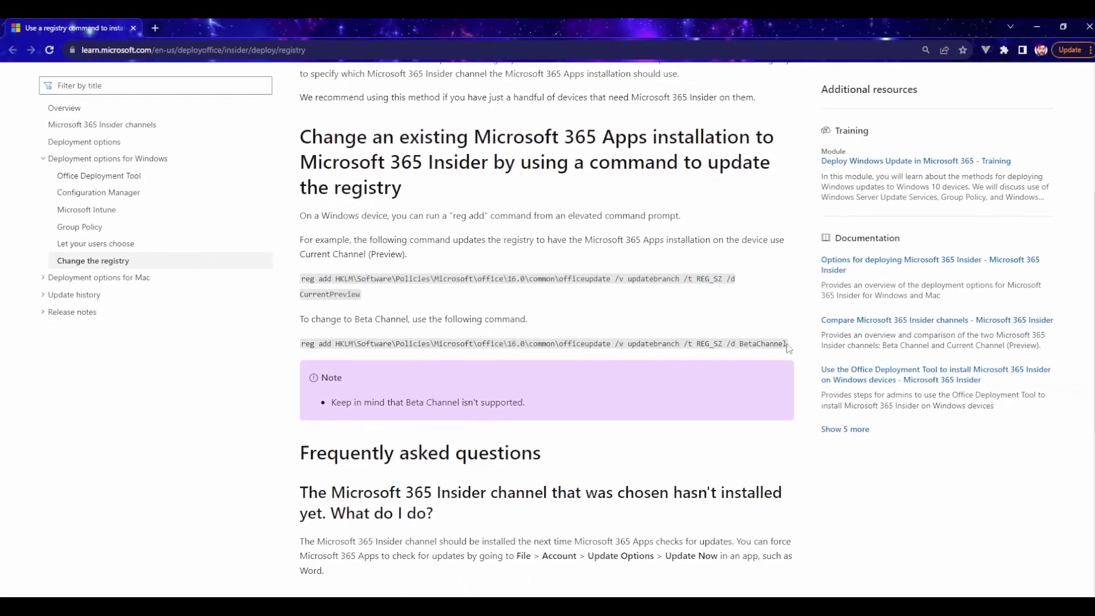
pyautogui.moveTo(789, 344); pyautogui.dragTo(297, 346)
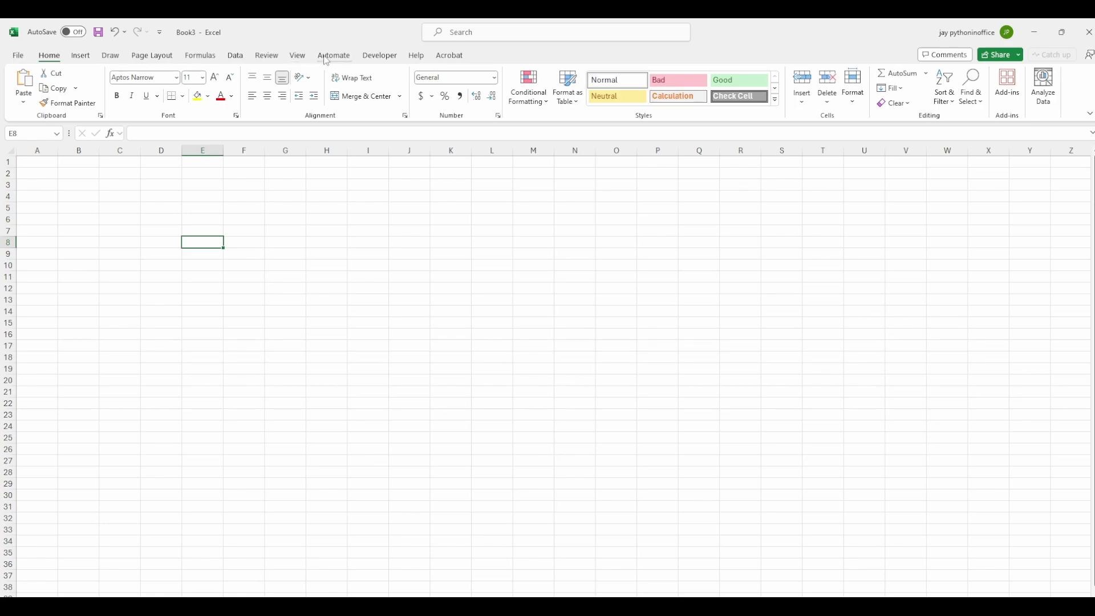
# - Insert the Iris 'Describe with pandas' sample from the Formulas tab's Insert Python pane
pyautogui.click(297, 57)
pyautogui.click(269, 56)
pyautogui.click(200, 55)
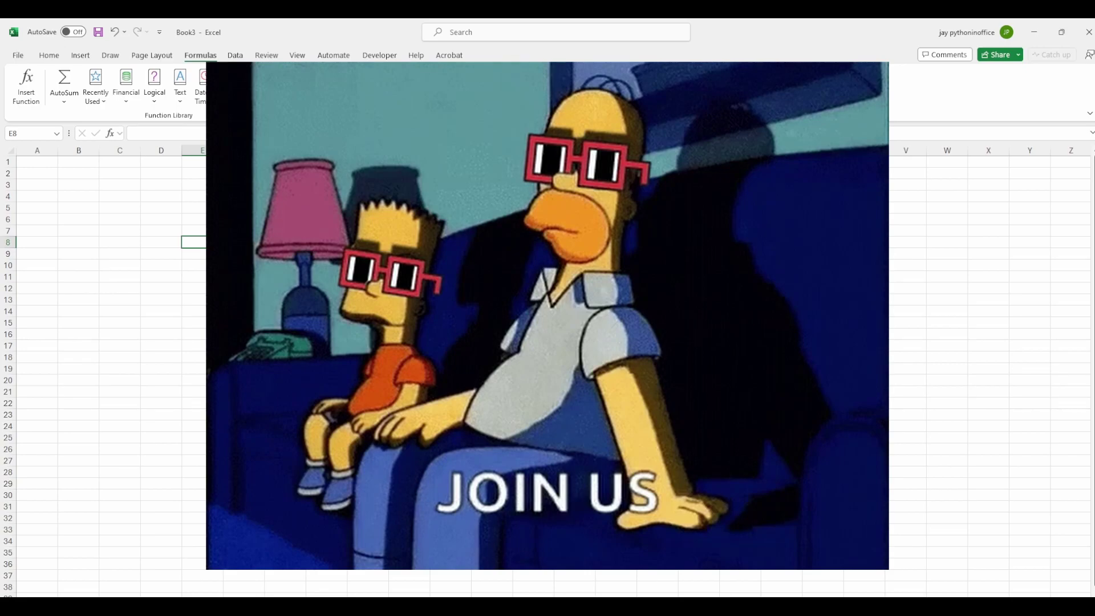
pyautogui.click(350, 80)
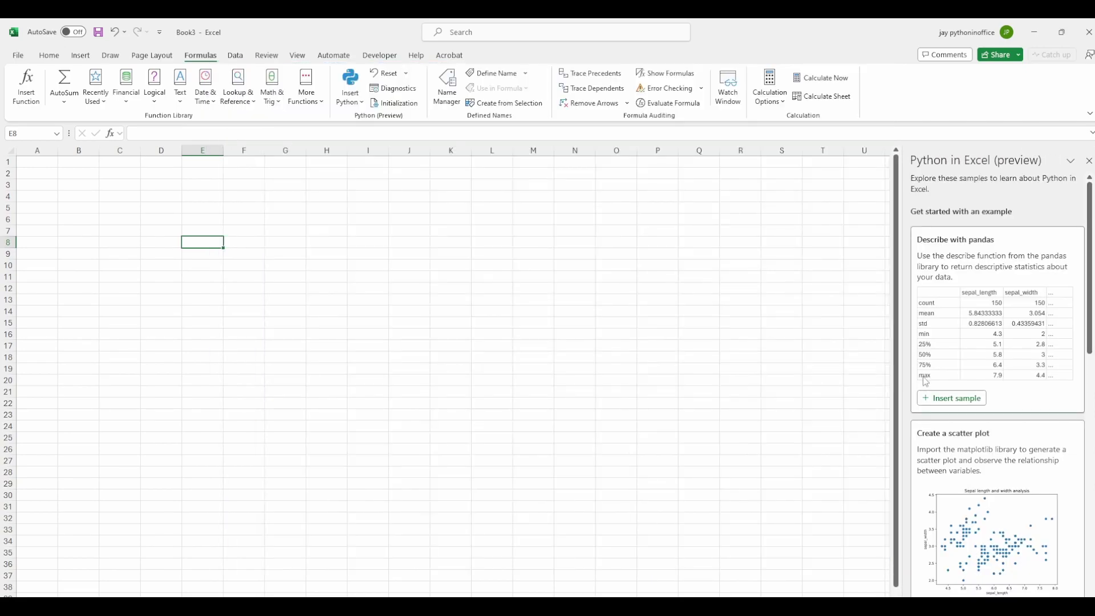
pyautogui.click(951, 397)
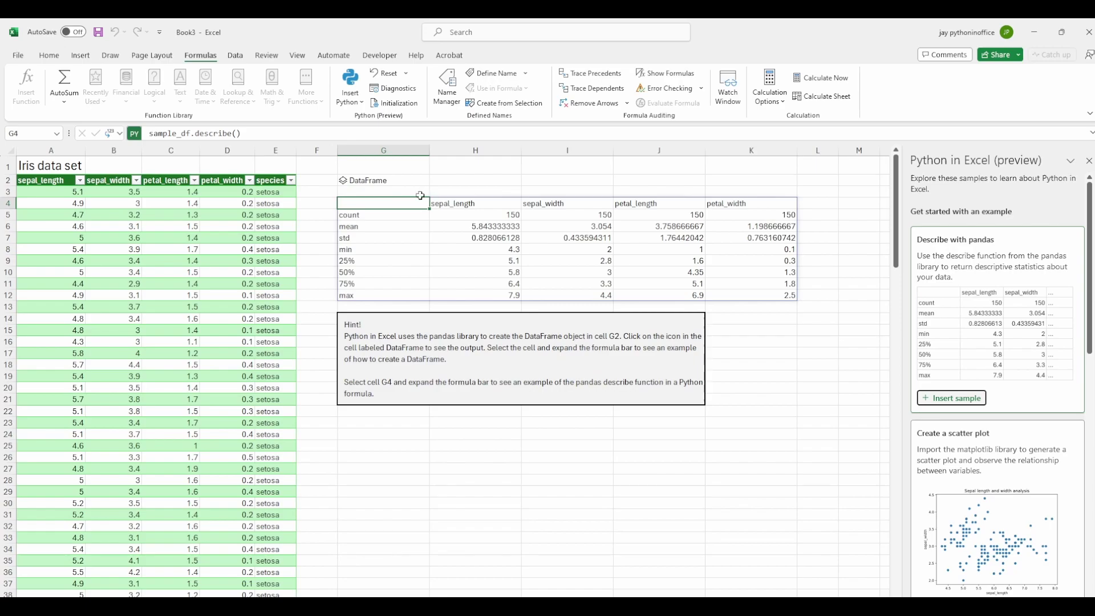
# - Select cell G25 to begin a new formula there
pyautogui.click(379, 443)
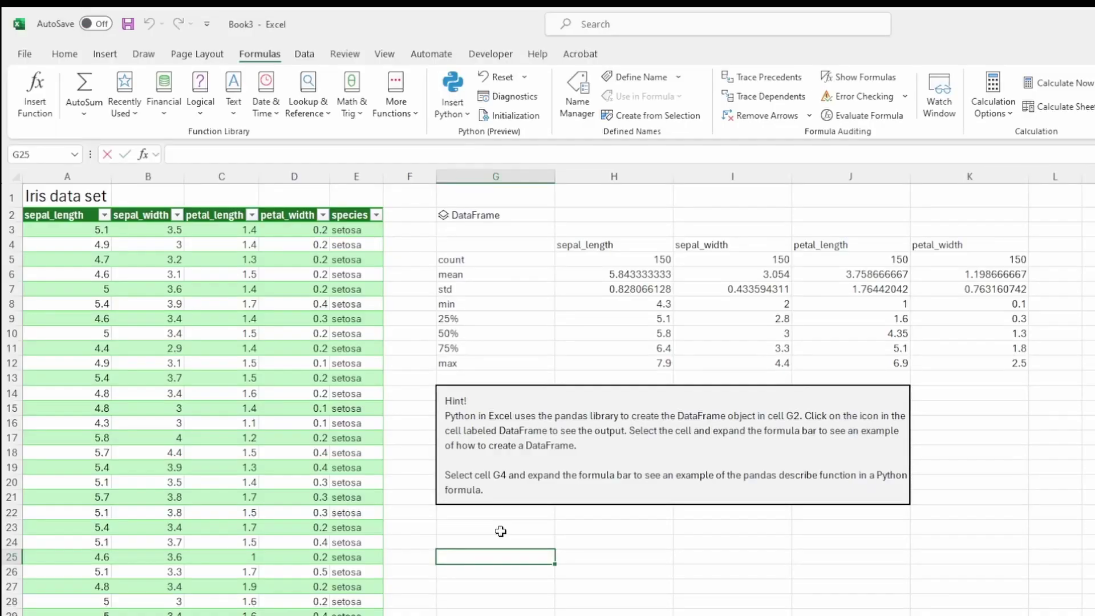
# - Abandon the G2.he formula in G25 and start a Python formula there with =PY instead
pyautogui.click(521, 215)
pyautogui.write('.he')
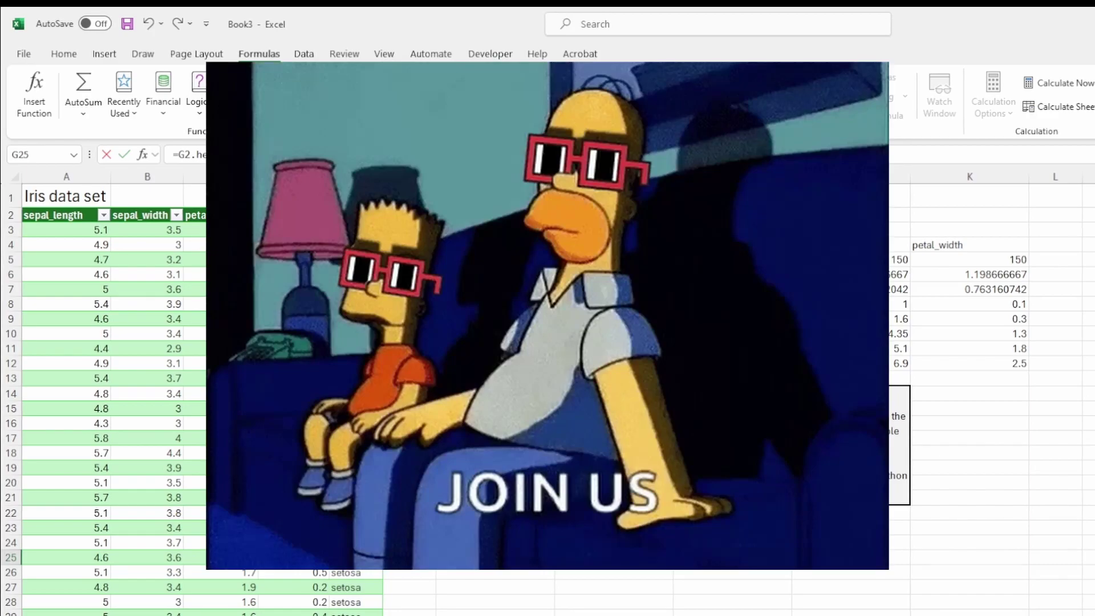
pyautogui.press('Escape')
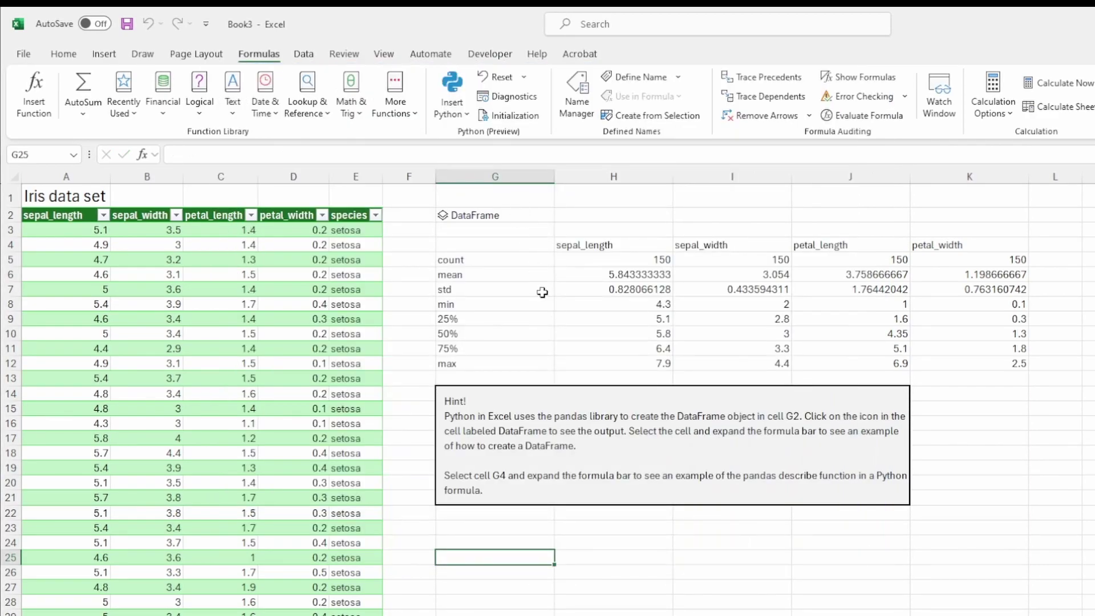
pyautogui.write('=py')
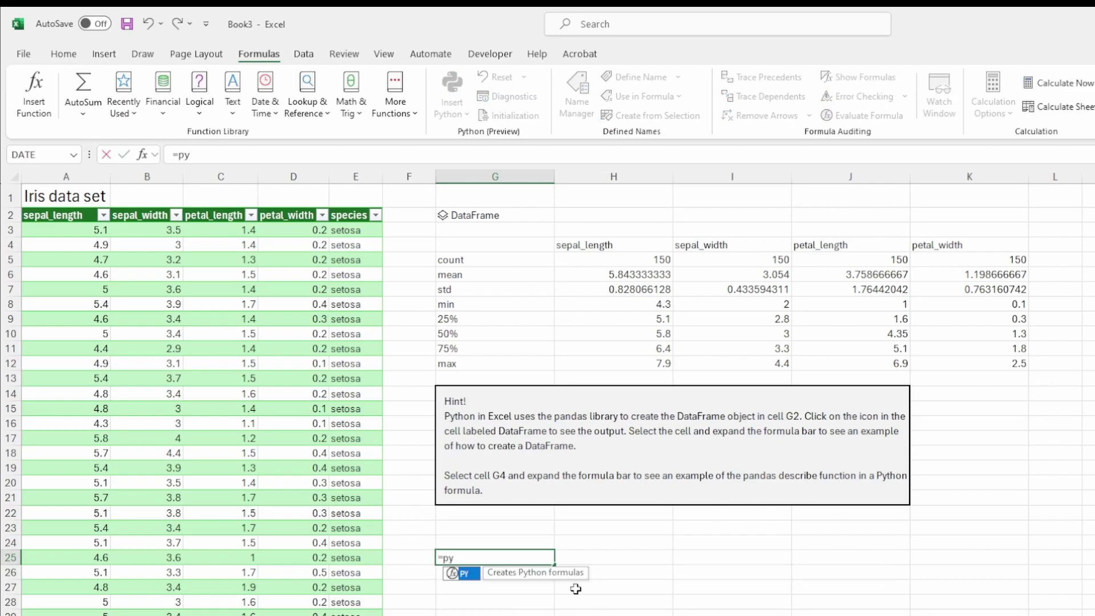
pyautogui.press('Tab')
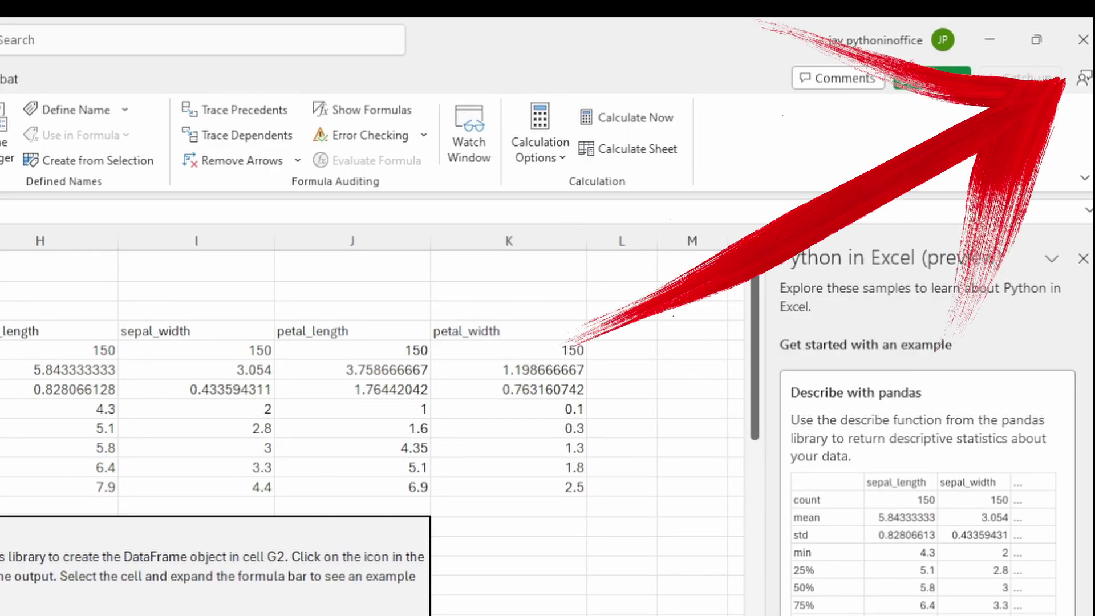
# - Run the head() code in G25, then report 'python in excel doesn't work' through Feedback's Report a problem
pyautogui.hotkey('ctrl', 'shift', 'F5')
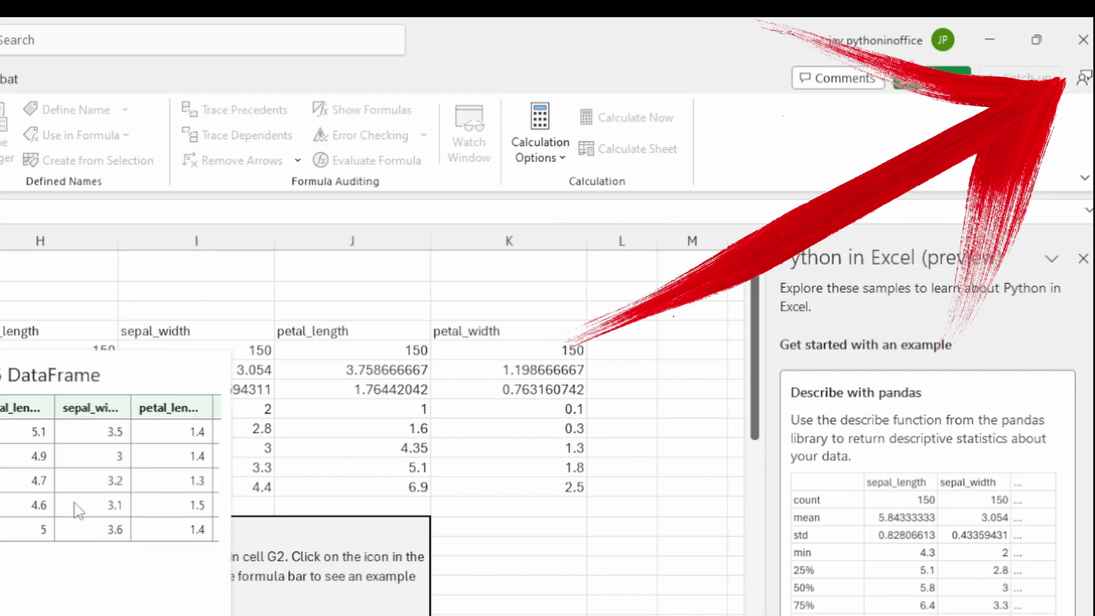
pyautogui.press('Escape')
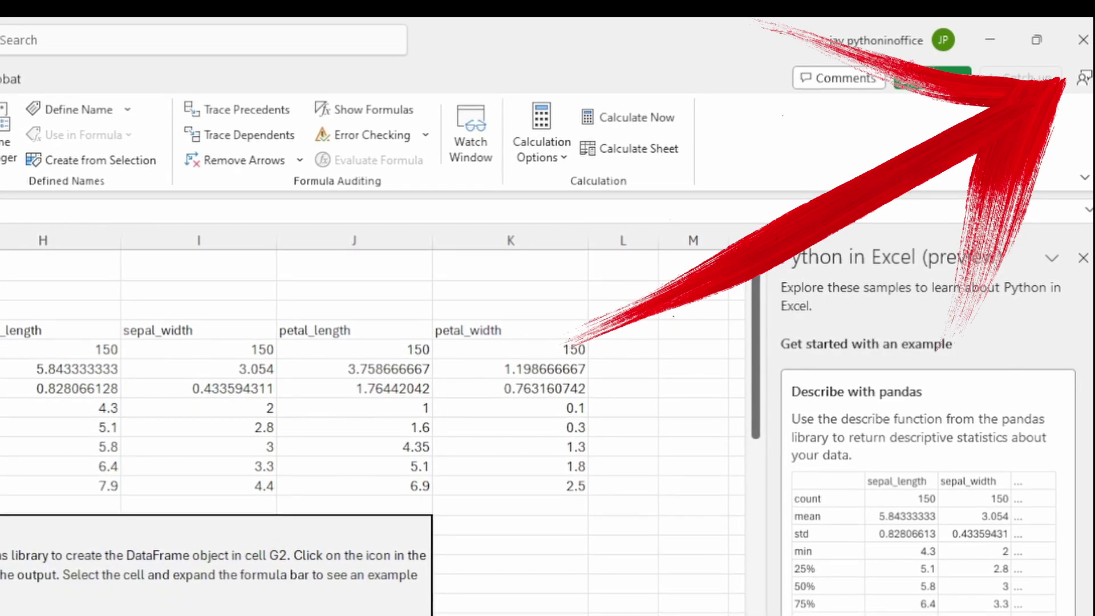
pyautogui.click(1085, 80)
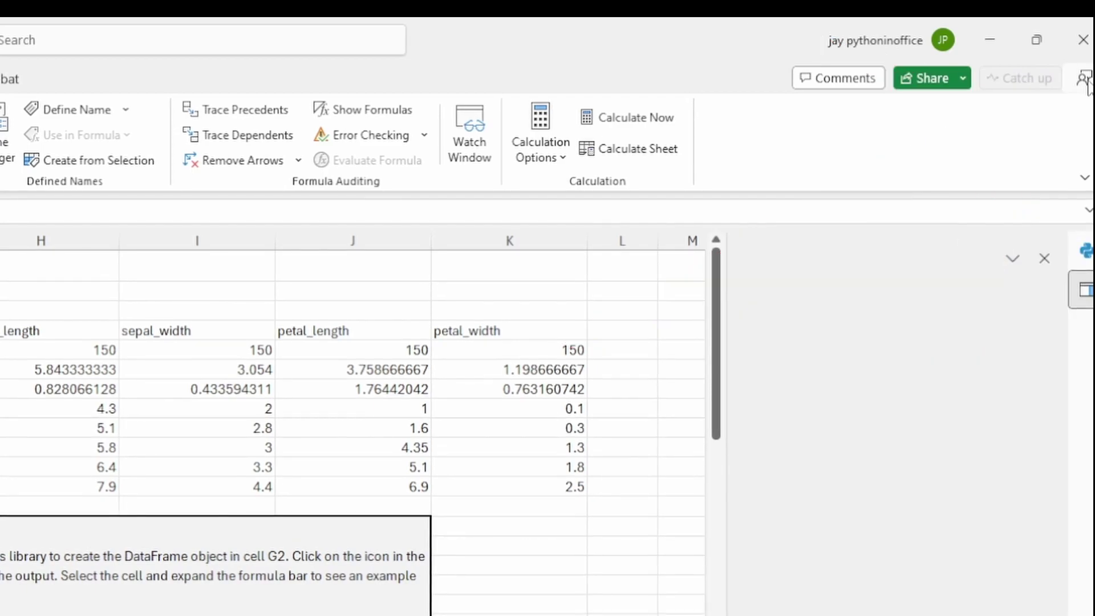
pyautogui.click(895, 386)
pyautogui.write('hi')
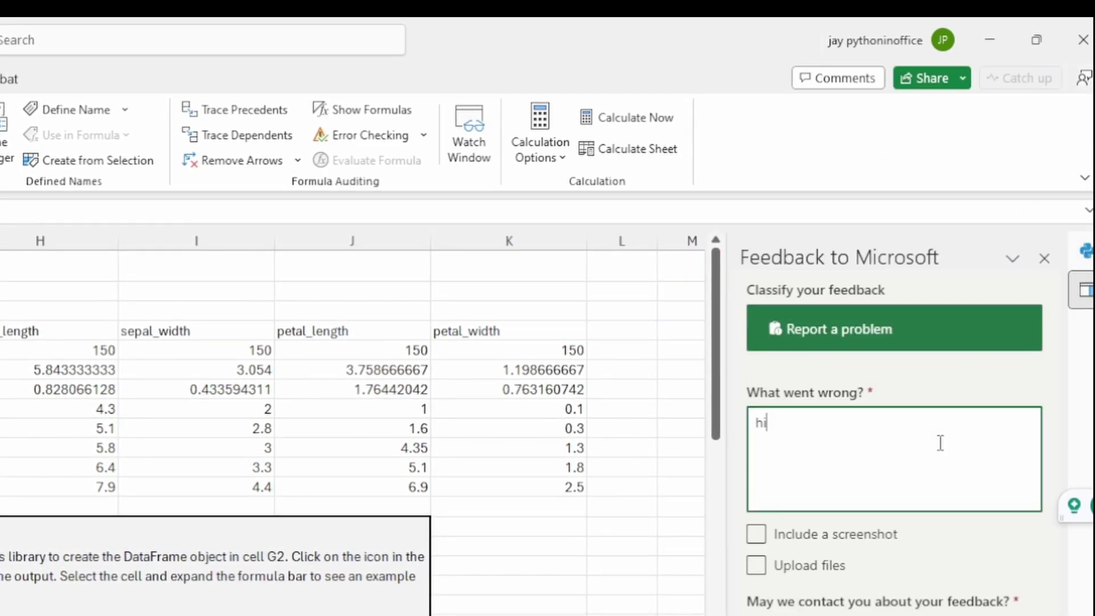
pyautogui.write(', i have')
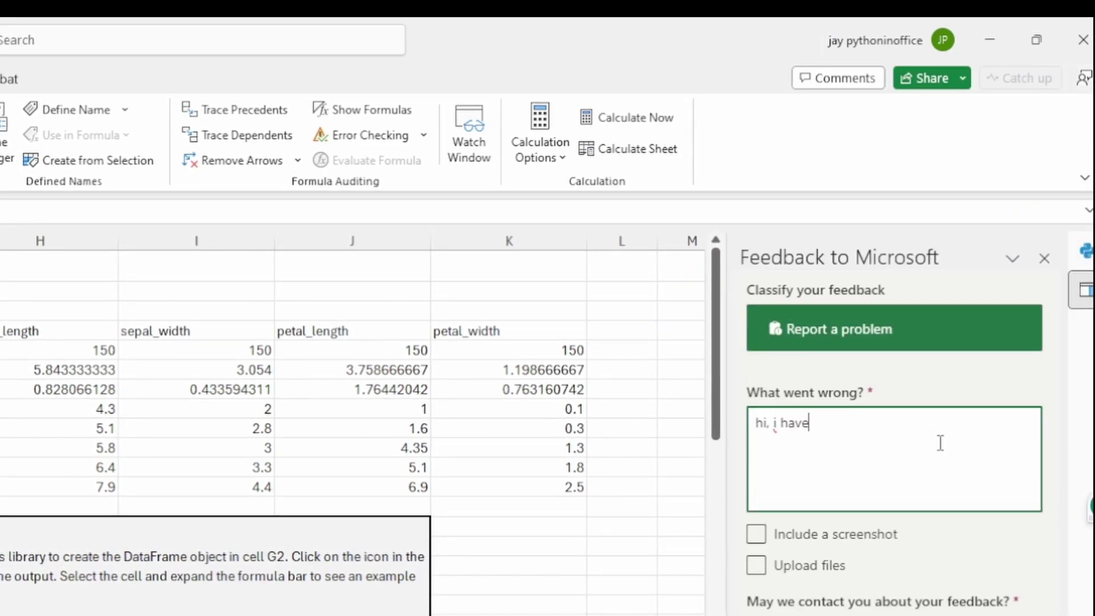
pyautogui.write(' office 365 subscription but')
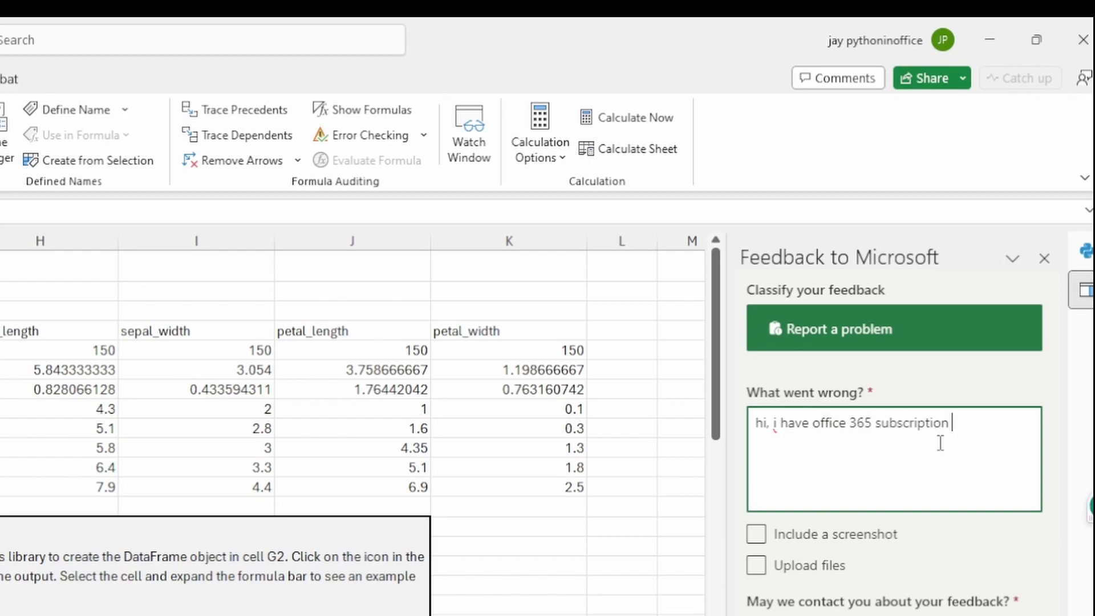
pyautogui.write("python in excel doesn't work, please help!!!!!")
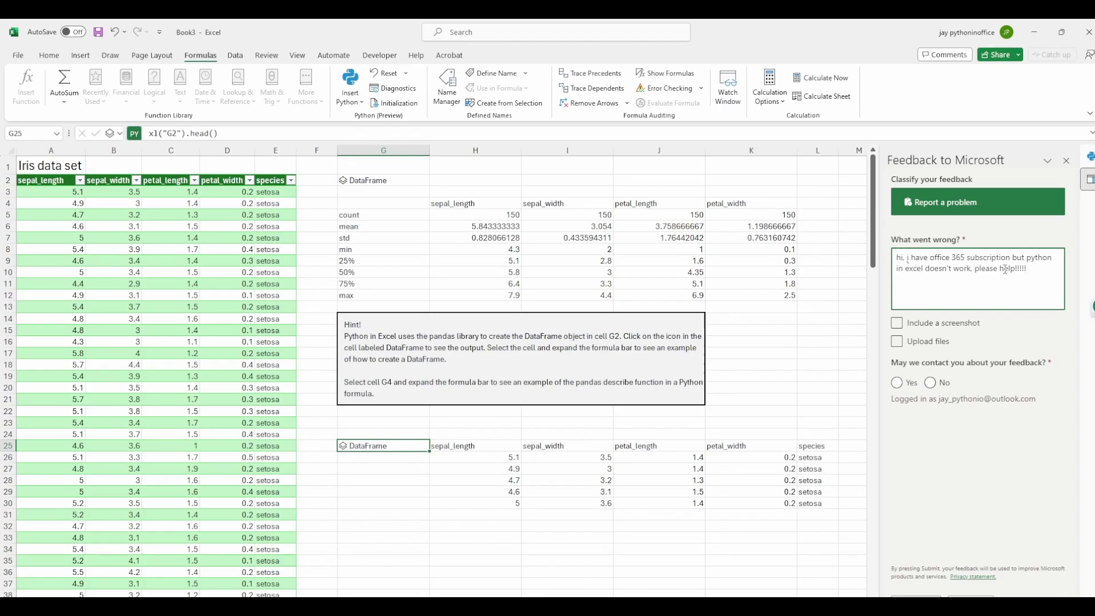